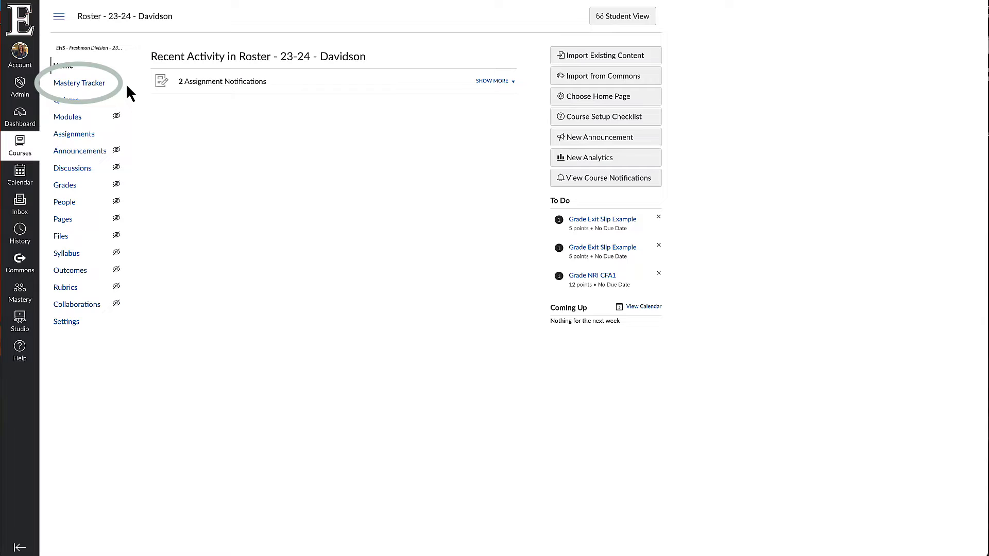
Open the course's Mastery Tracker grid showing the student at 75% on NRI CFA1 and 83% on Math Quiz
left_click(90, 88)
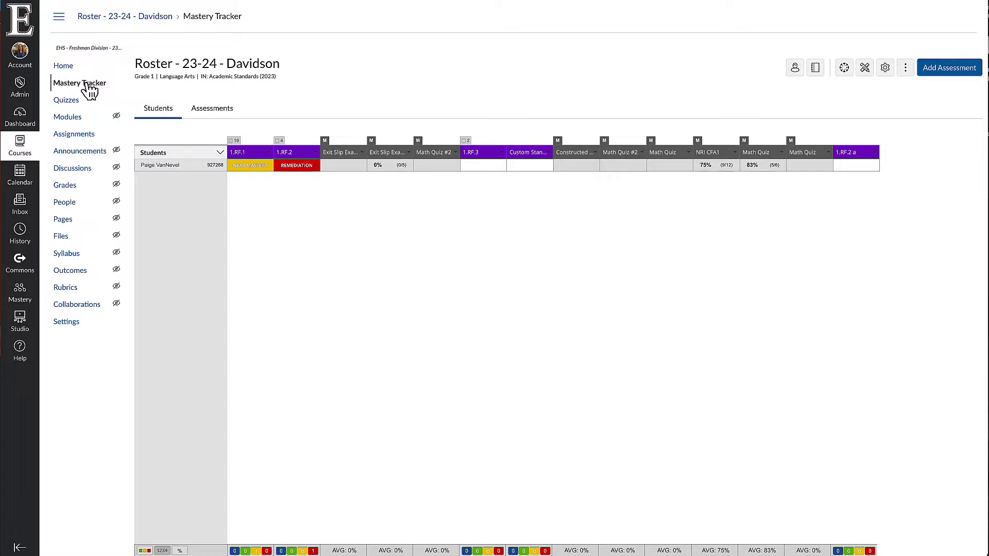
left_click_drag(133, 80, 277, 78)
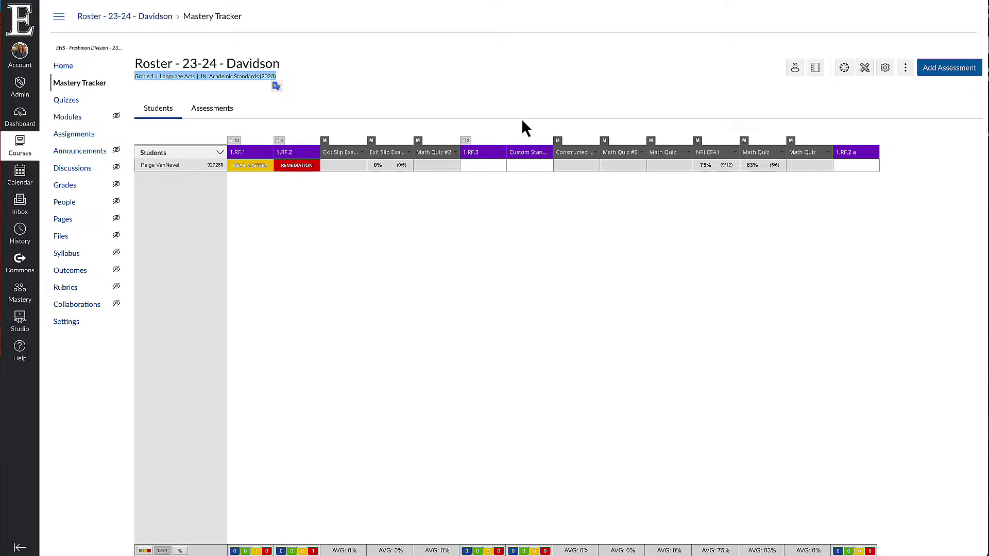
left_click(704, 91)
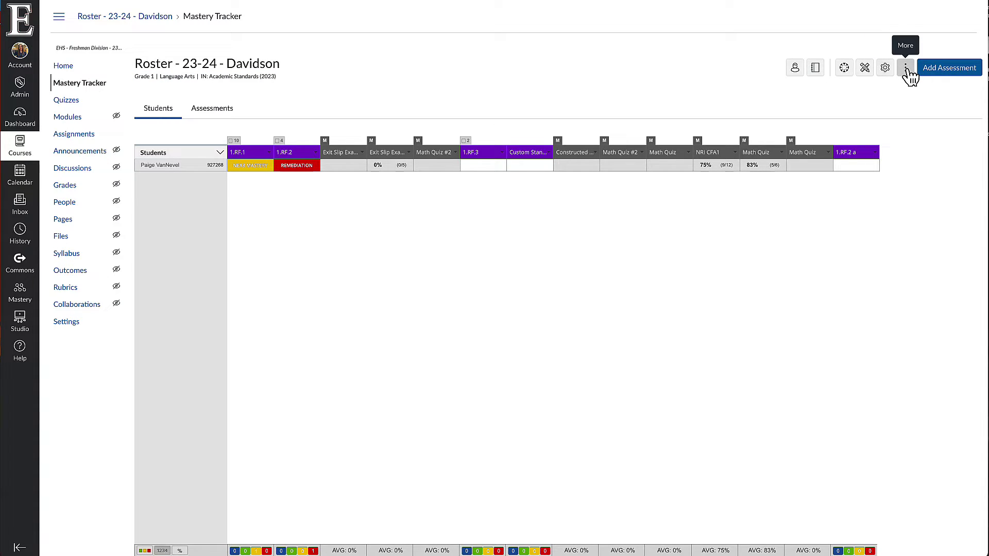
Unlink the tracker only, keeping its content, so the page shows 'Missing Mastery Tracker'
left_click(906, 68)
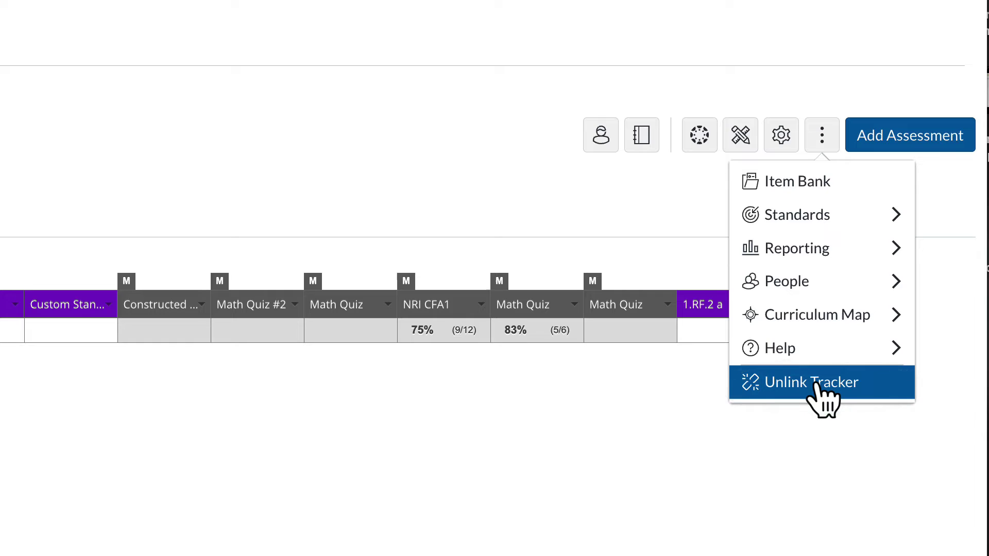
left_click(849, 311)
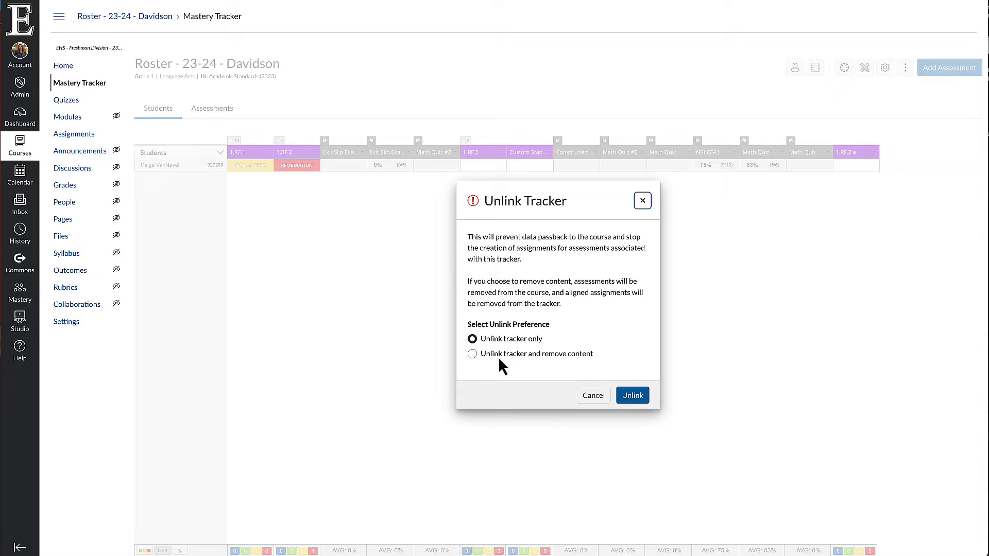
left_click(472, 355)
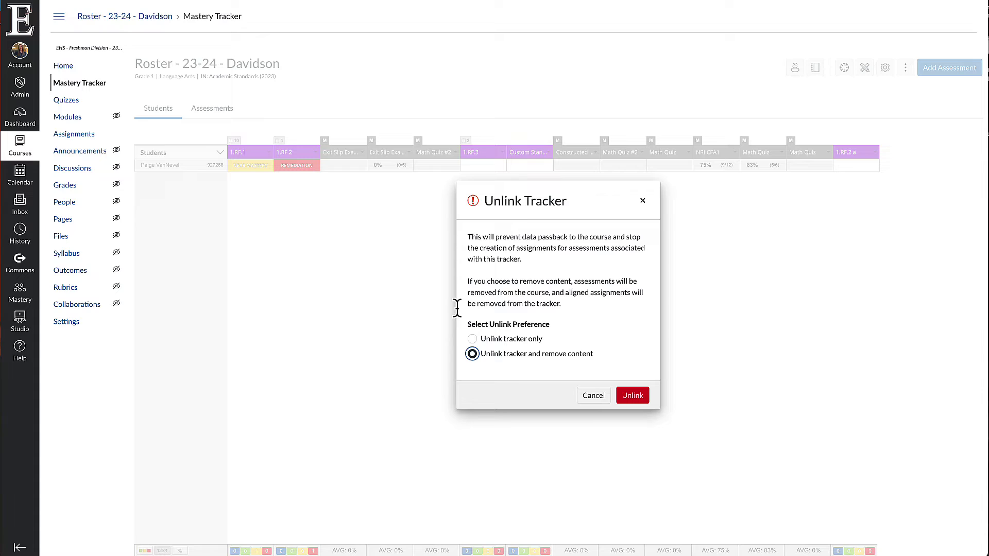
left_click(472, 339)
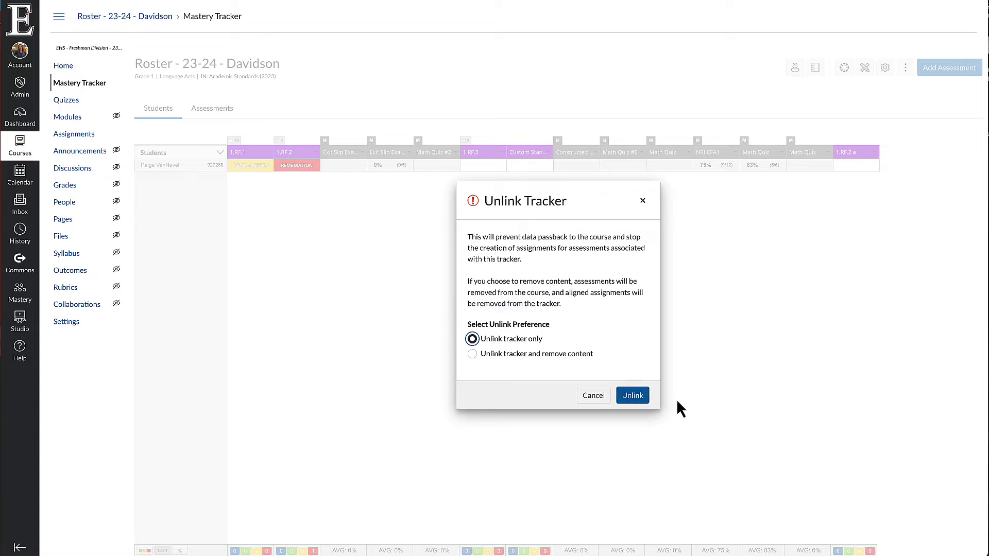
left_click(639, 402)
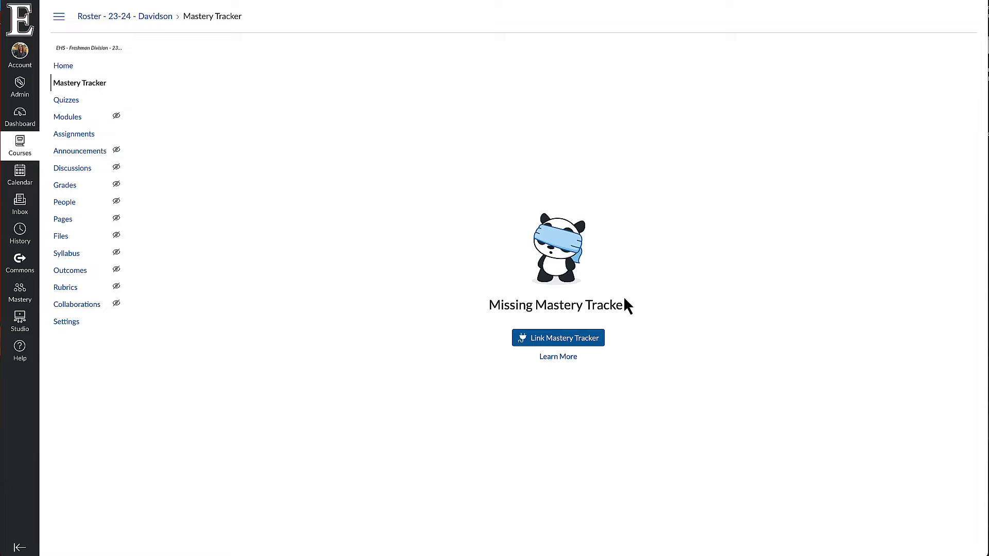
Link a new tracker created from the Training curriculum map, restoring a Grade 1 Language Arts grid
left_click(577, 340)
left_click(551, 236)
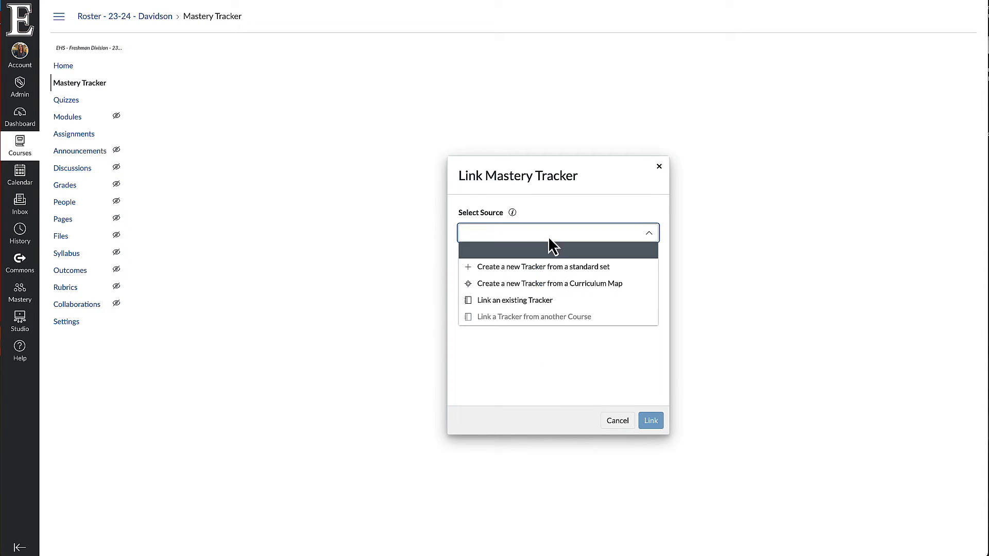
left_click(571, 284)
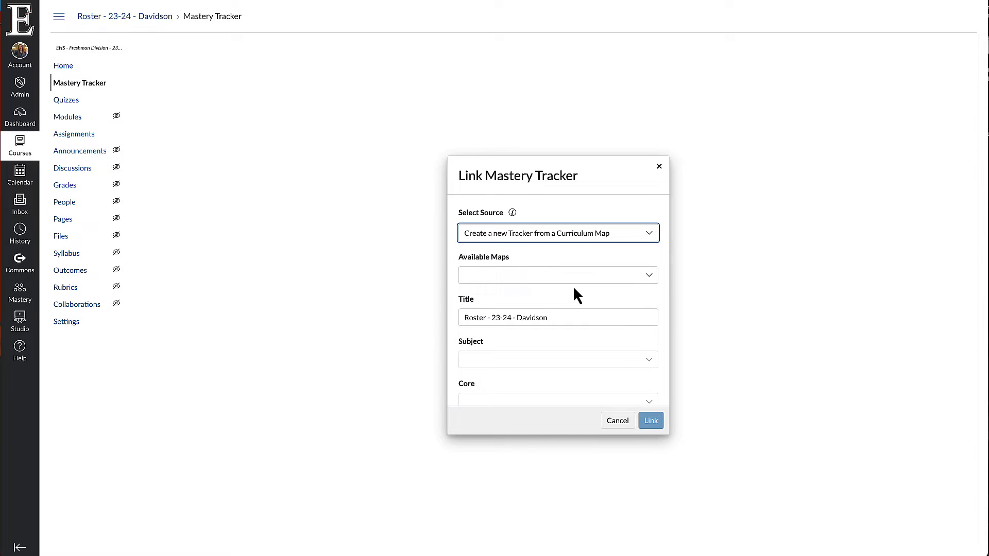
left_click(573, 276)
scroll(558, 355, "down", 5)
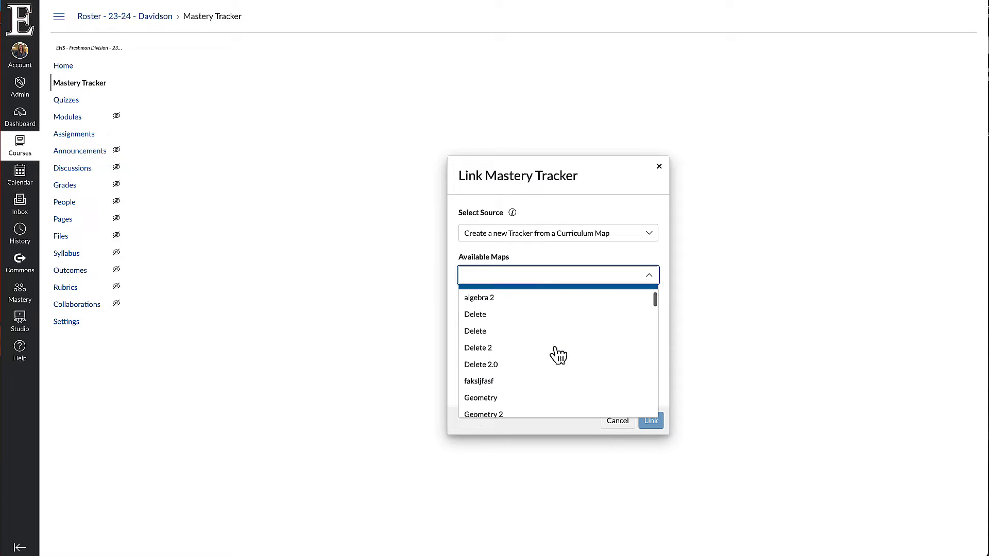
scroll(558, 355, "down", 1)
left_click(549, 353)
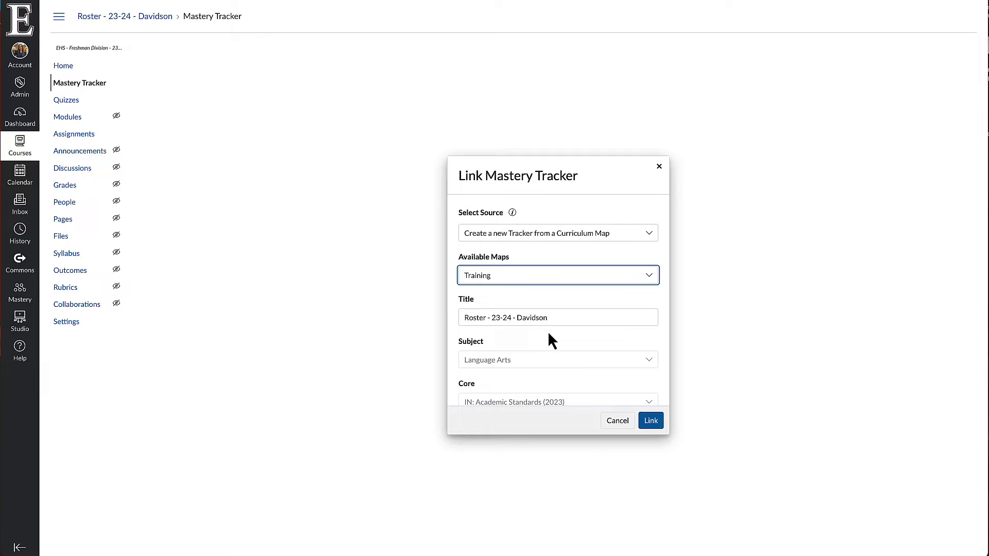
left_click(651, 422)
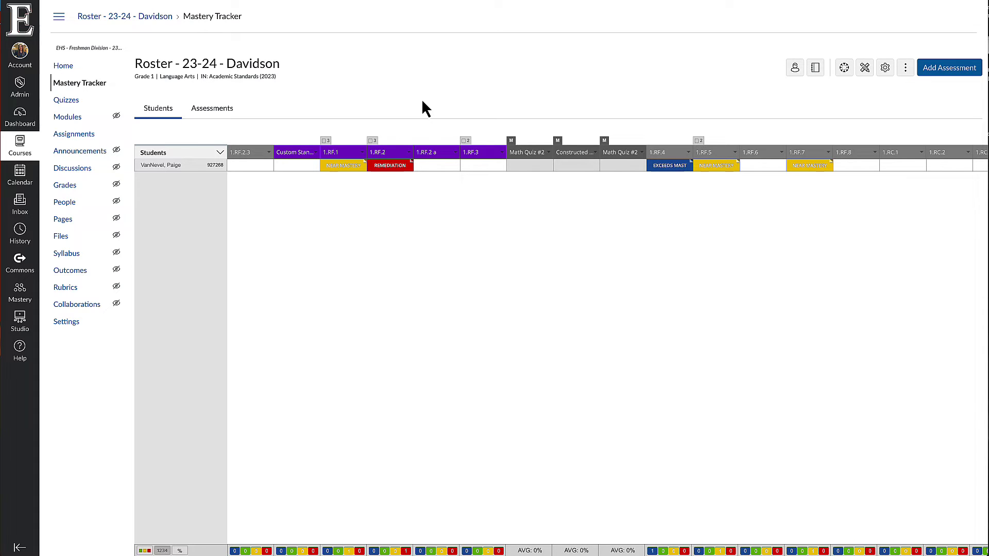
Switch the Assessments tab from Group by Standards to List View, showing five formatives in one list
left_click(212, 110)
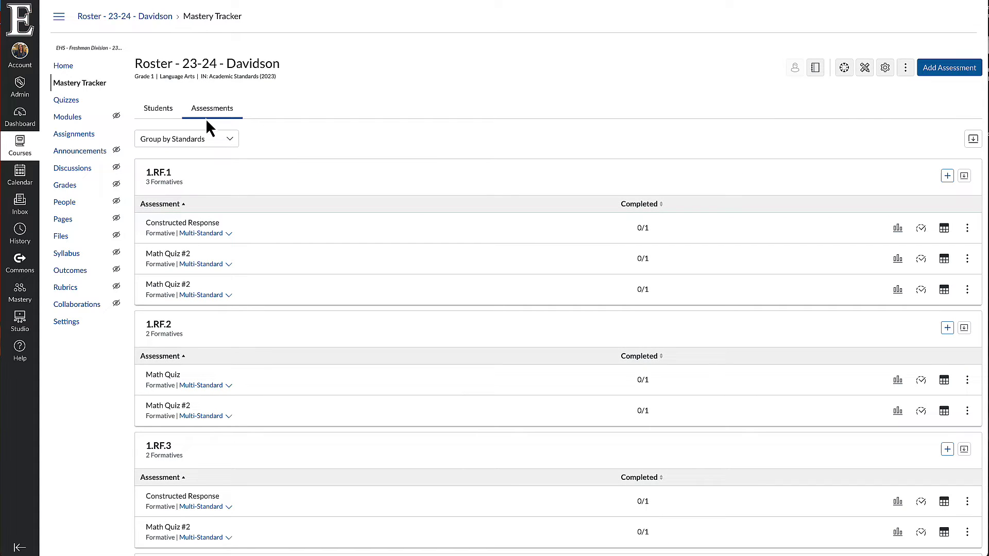
left_click(200, 140)
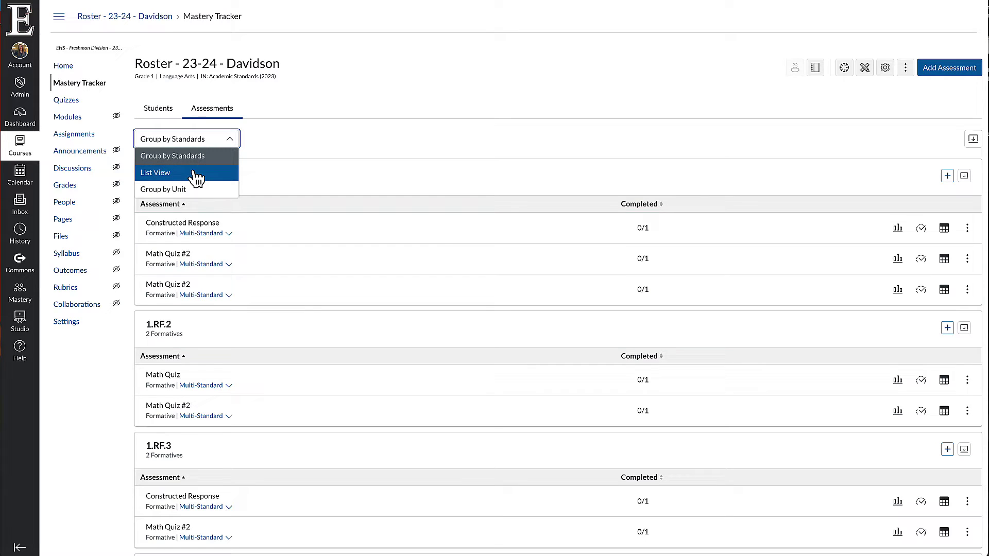
left_click(197, 173)
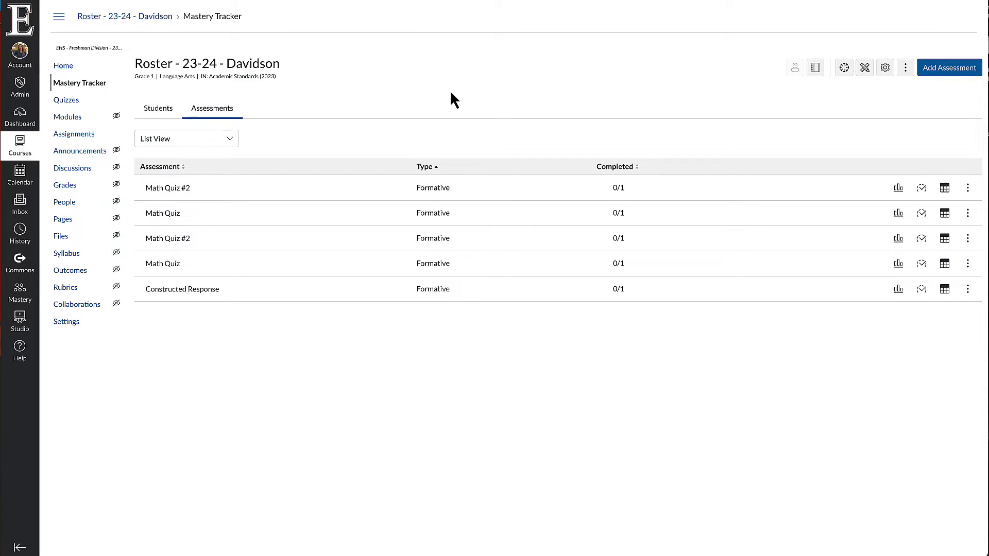
left_click(196, 144)
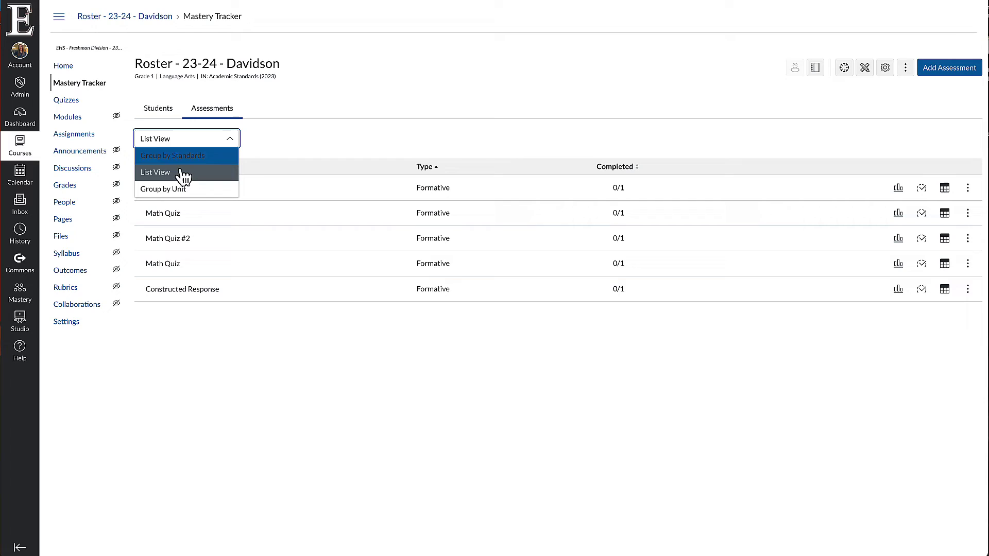
left_click(180, 173)
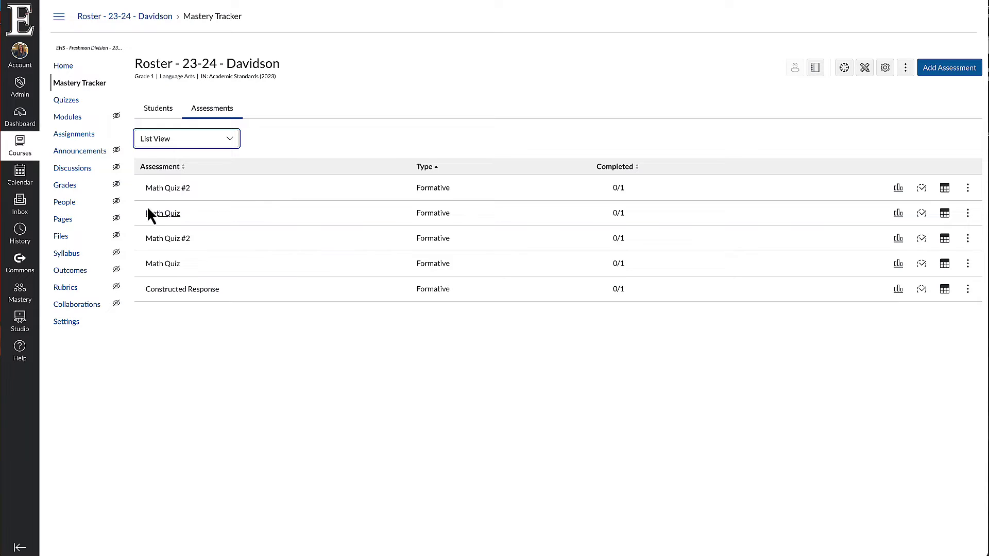
Run Sync Curriculum Map from the More menu's Curriculum Map options and get the success confirmation
left_click(905, 71)
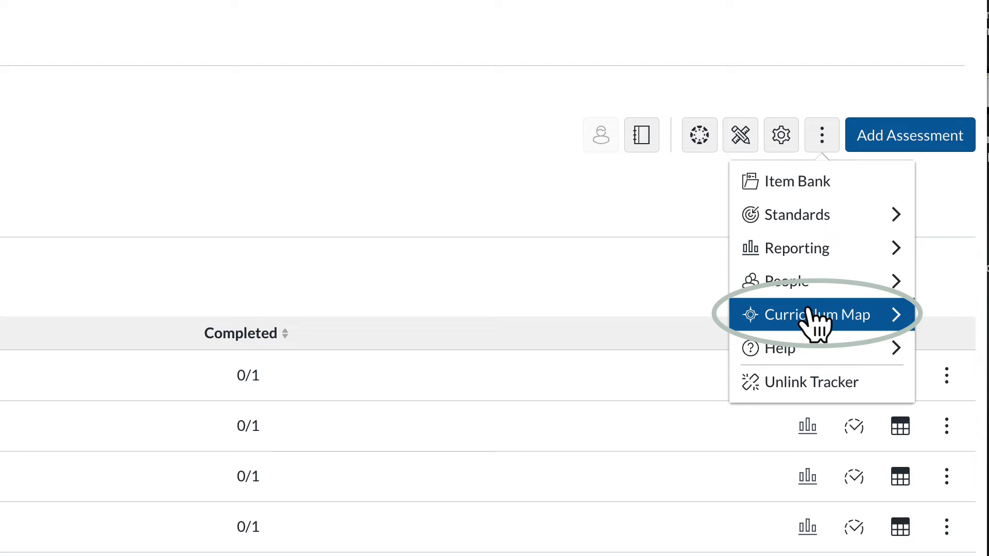
left_click(810, 309)
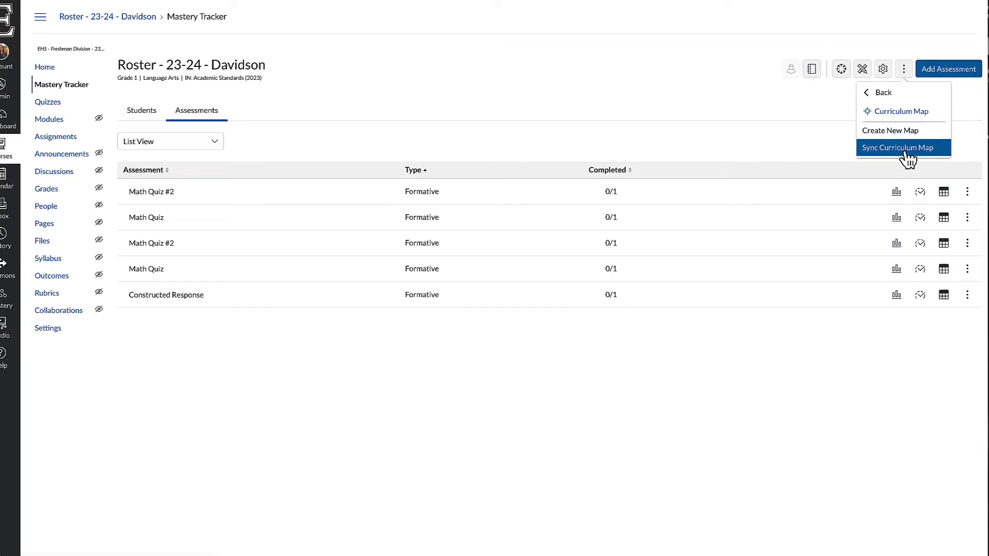
left_click(908, 149)
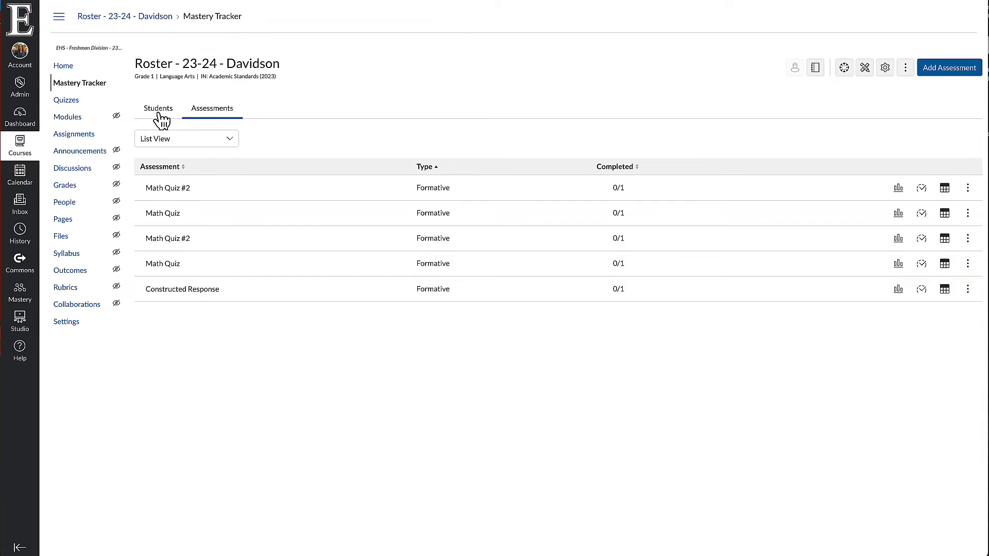
Return to the Students grid, open People > Add Collaborators, then cancel without adding a teacher
left_click(161, 115)
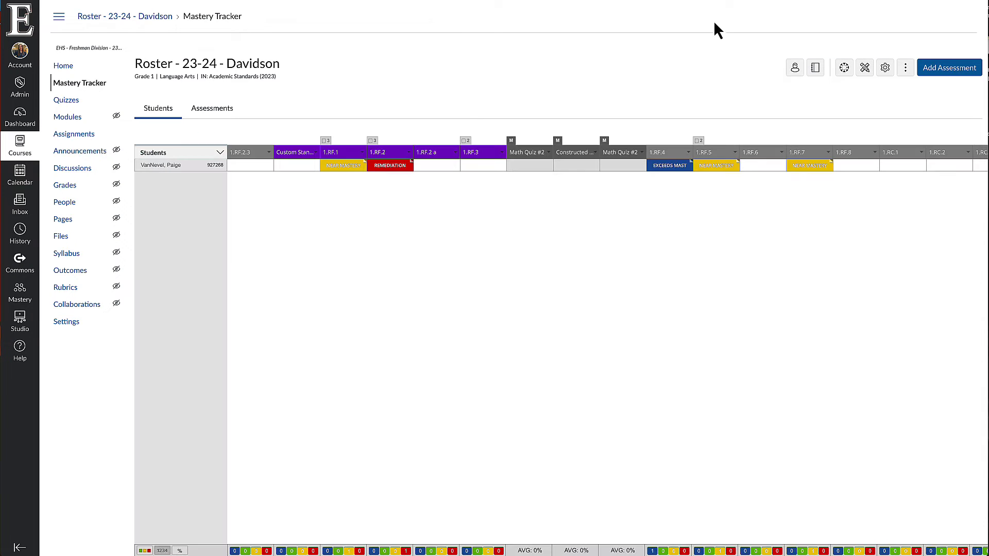
left_click(906, 69)
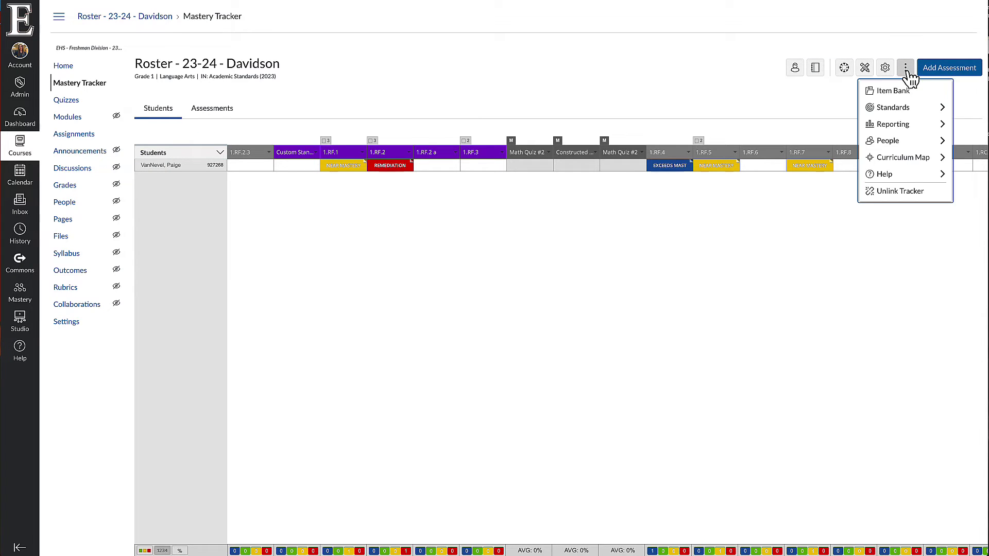
left_click(904, 147)
left_click(906, 149)
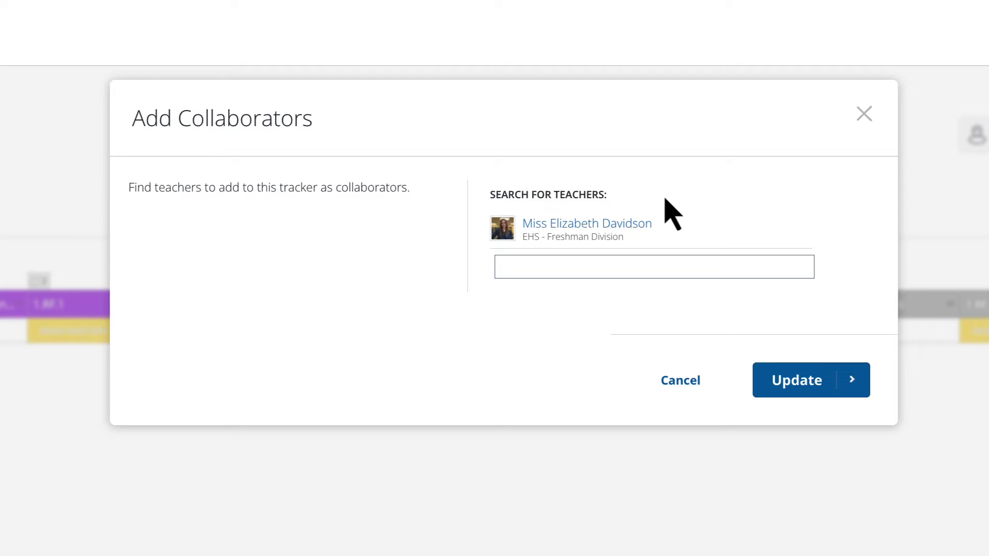
left_click(607, 260)
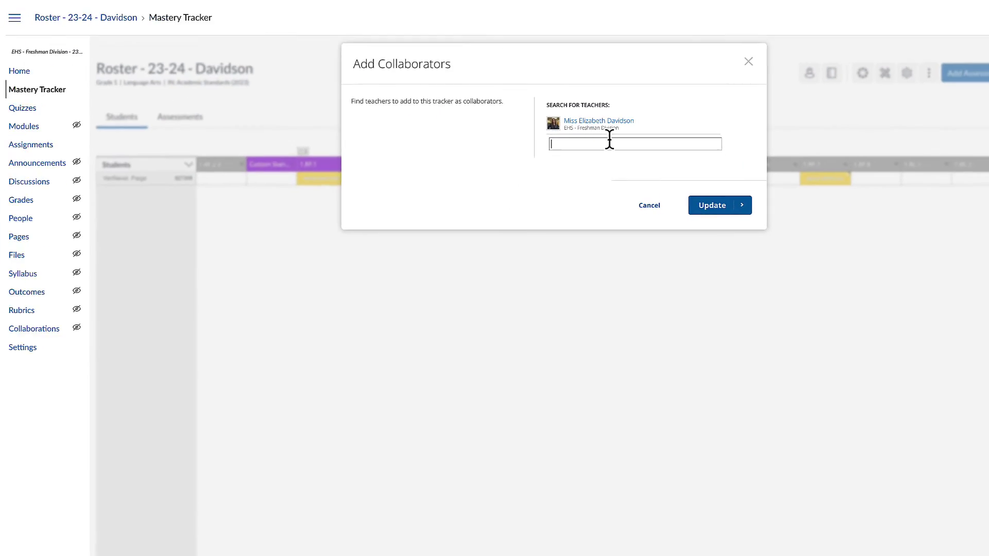
left_click(738, 58)
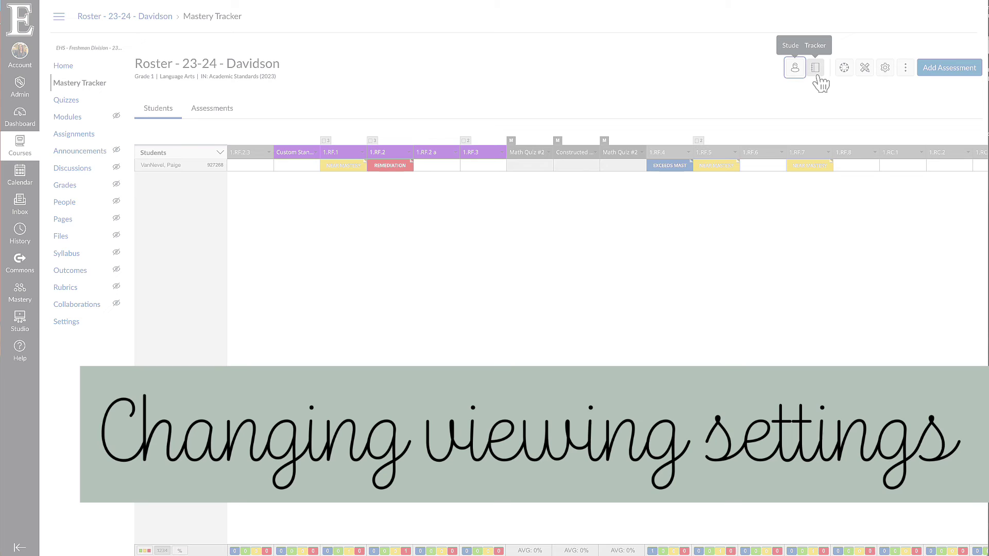
Uncheck Unassigned standards in the Tracker view panel so only Unit 1 standards and quizzes show
left_click(816, 69)
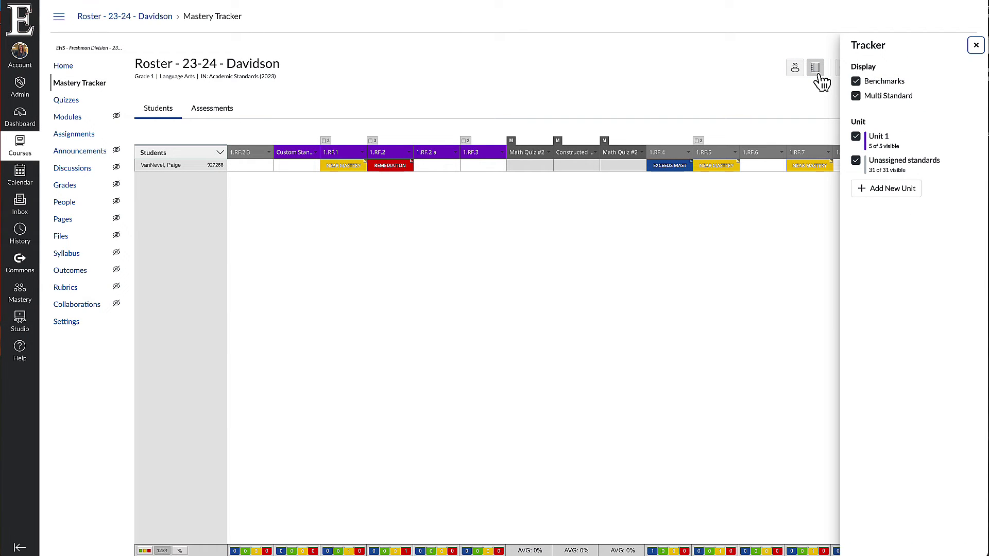
left_click(856, 162)
left_click(856, 162)
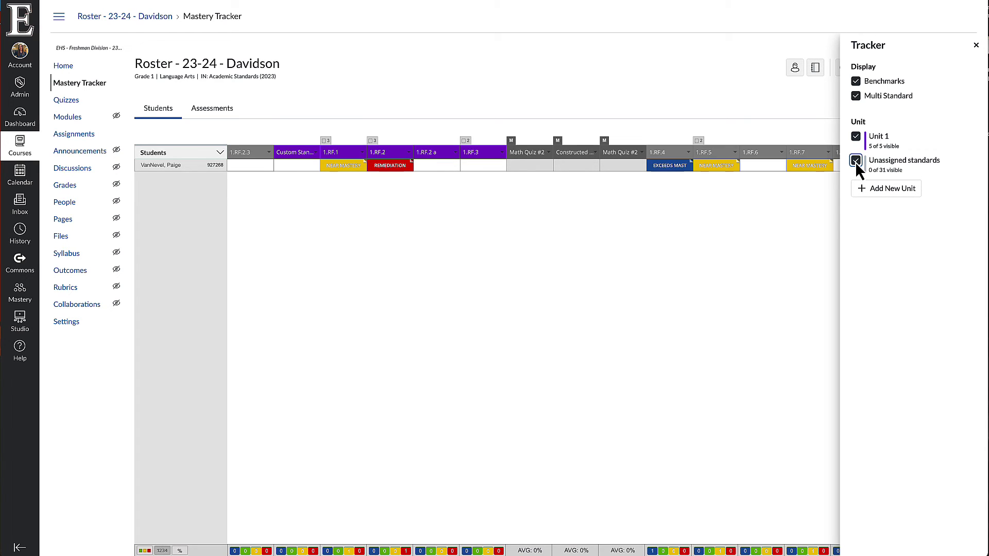
left_click(855, 162)
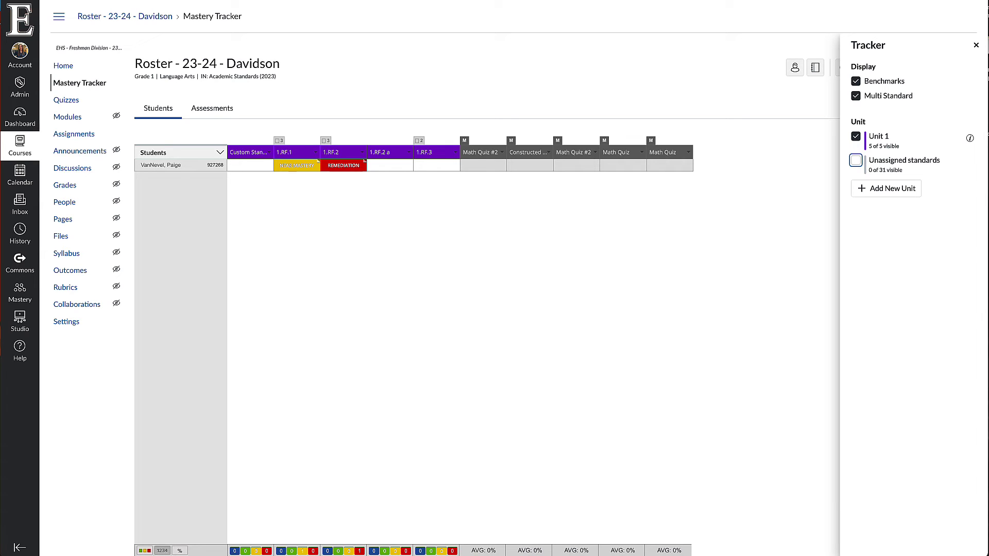
left_click(856, 137)
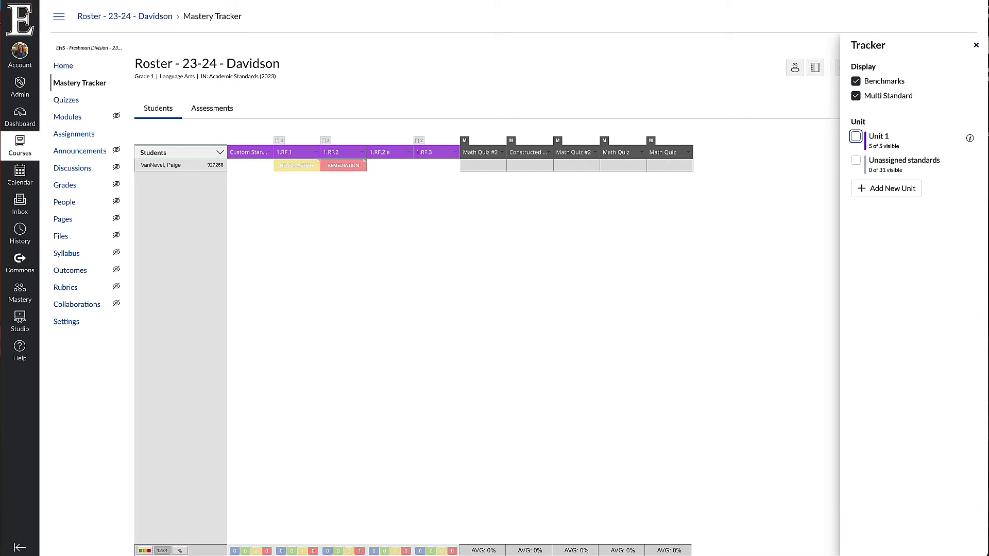
left_click(658, 53)
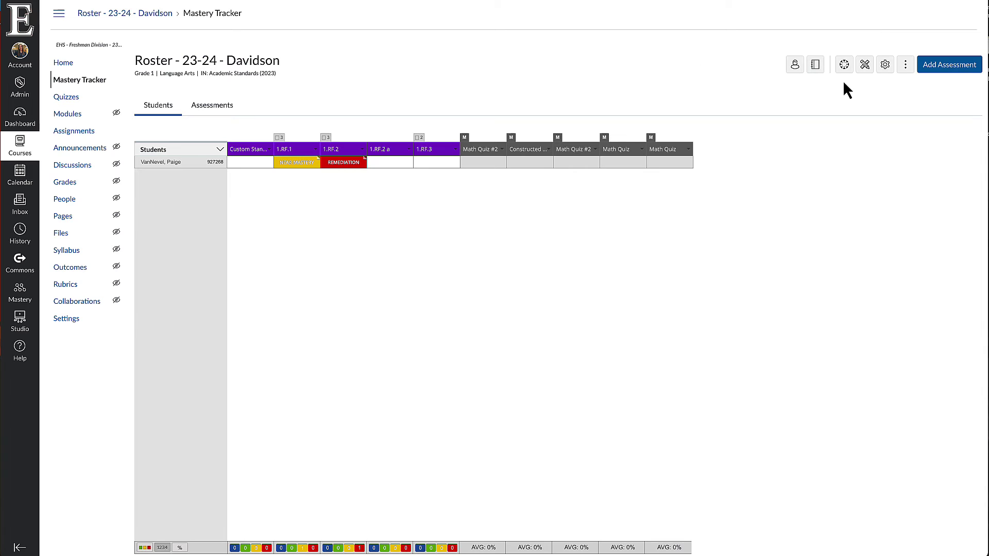
left_click(817, 72)
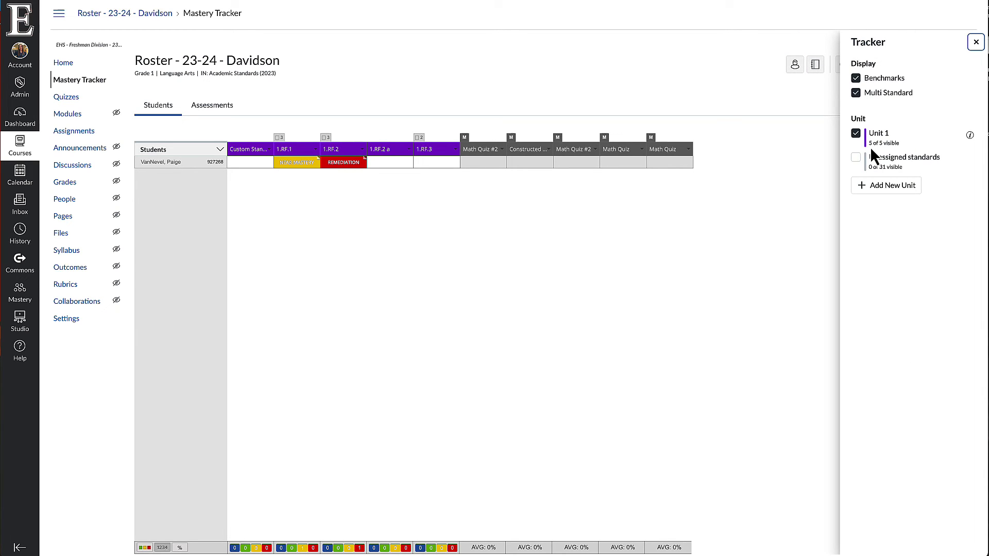
Close the view panel, browse the Indiana Core Standards list under More > Standards, then close it
left_click(976, 42)
left_click(905, 64)
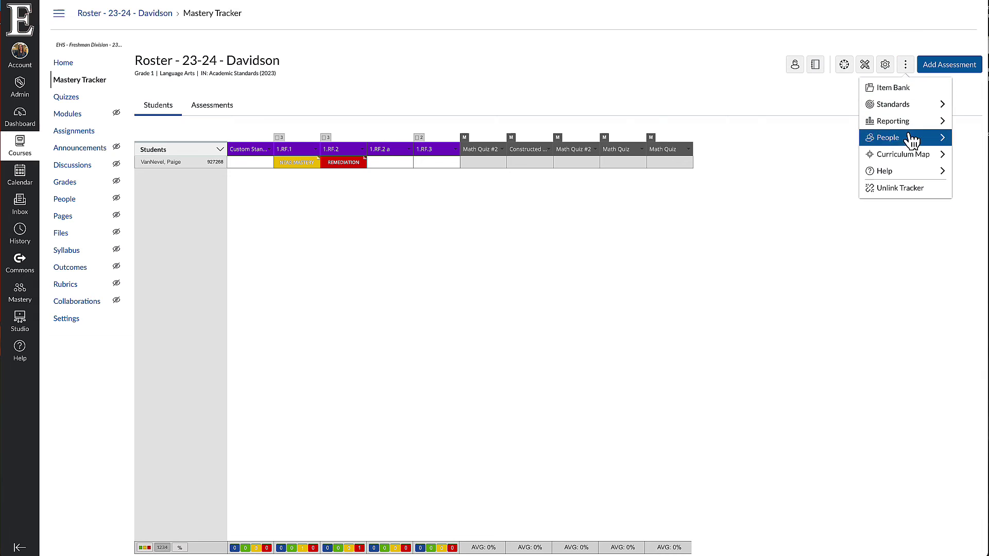
left_click(909, 105)
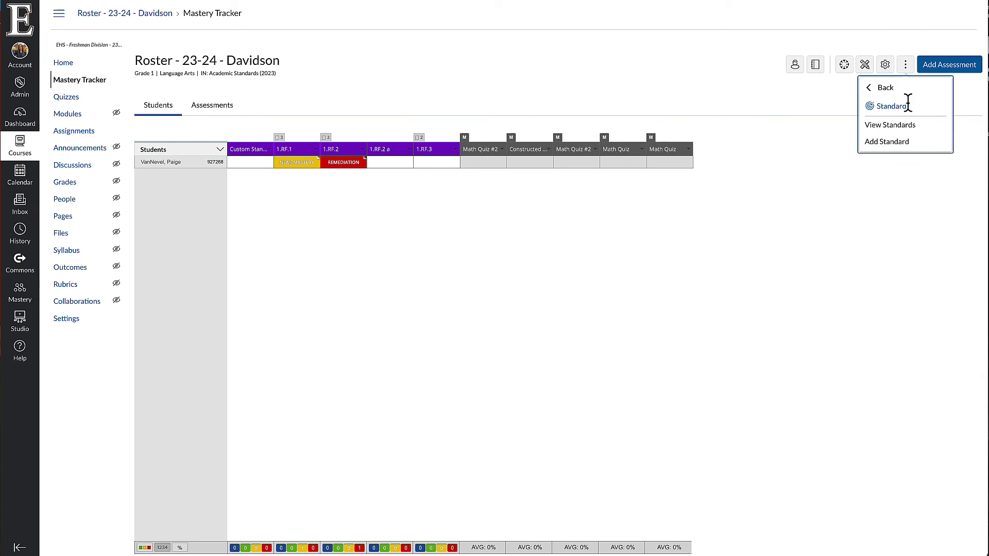
left_click(899, 125)
scroll(481, 380, "down", 2)
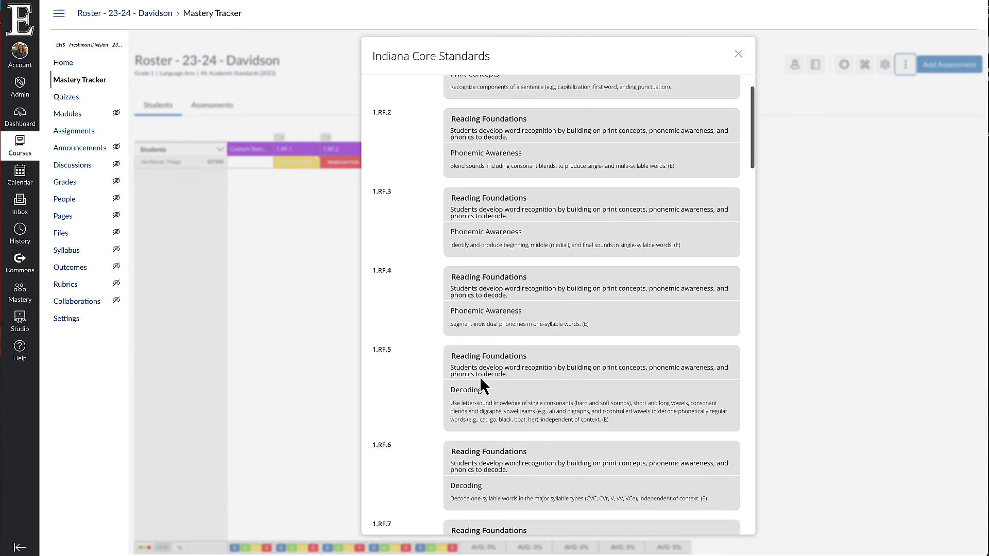
scroll(481, 380, "down", 15)
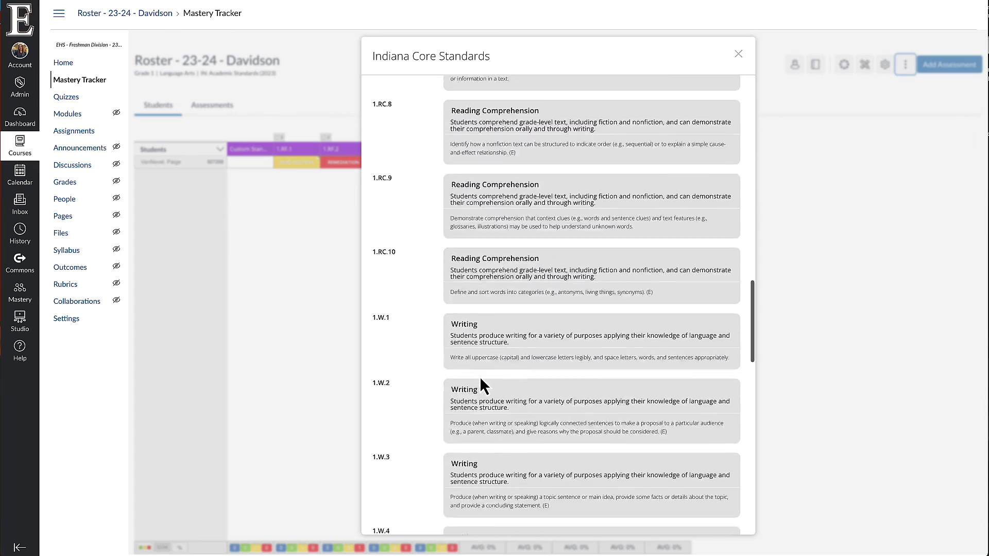
scroll(483, 386, "down", 5)
left_click(739, 54)
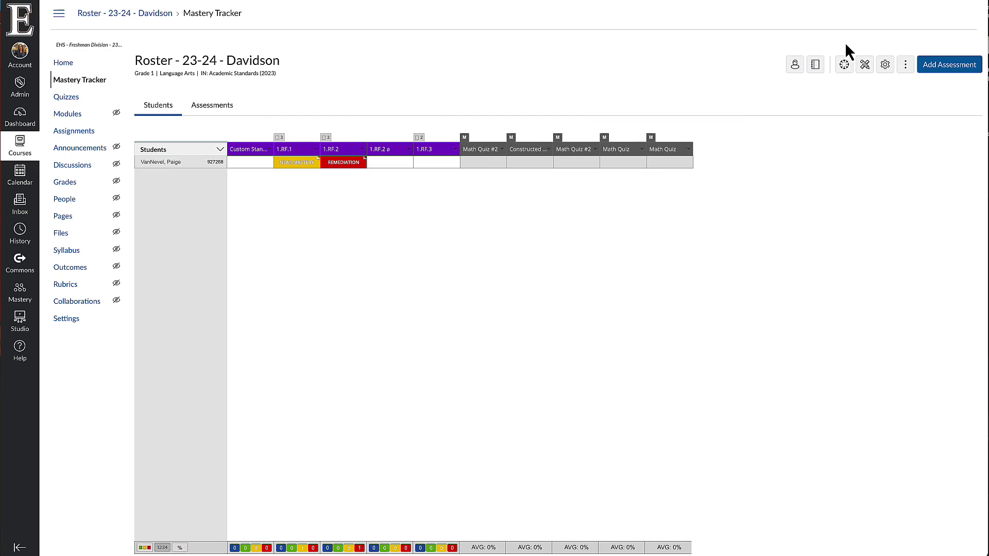